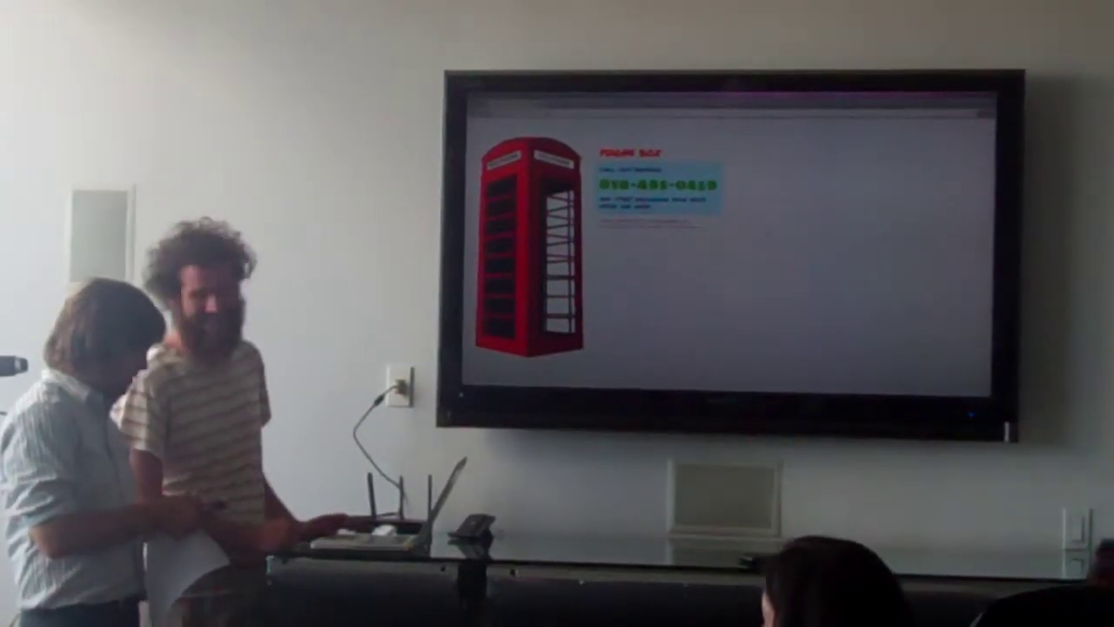
Zoom the Phone Box page in for the audience, then back to normal size.
{"action": "key", "text": "ctrl+plus"}
{"action": "key", "text": "ctrl+plus"}
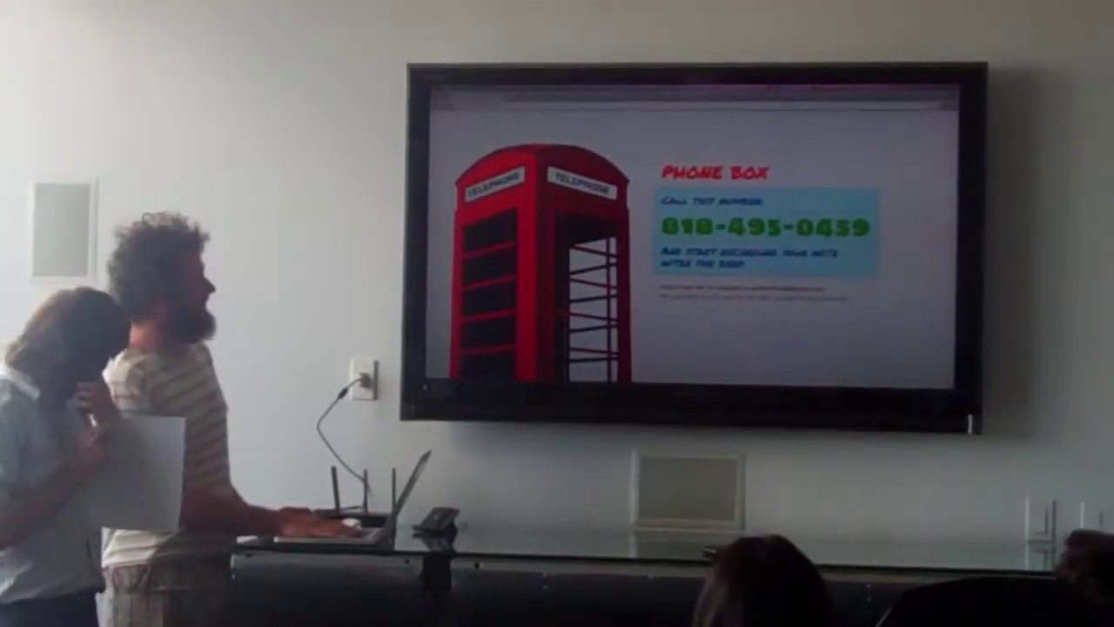
{"action": "key", "text": "ctrl+minus"}
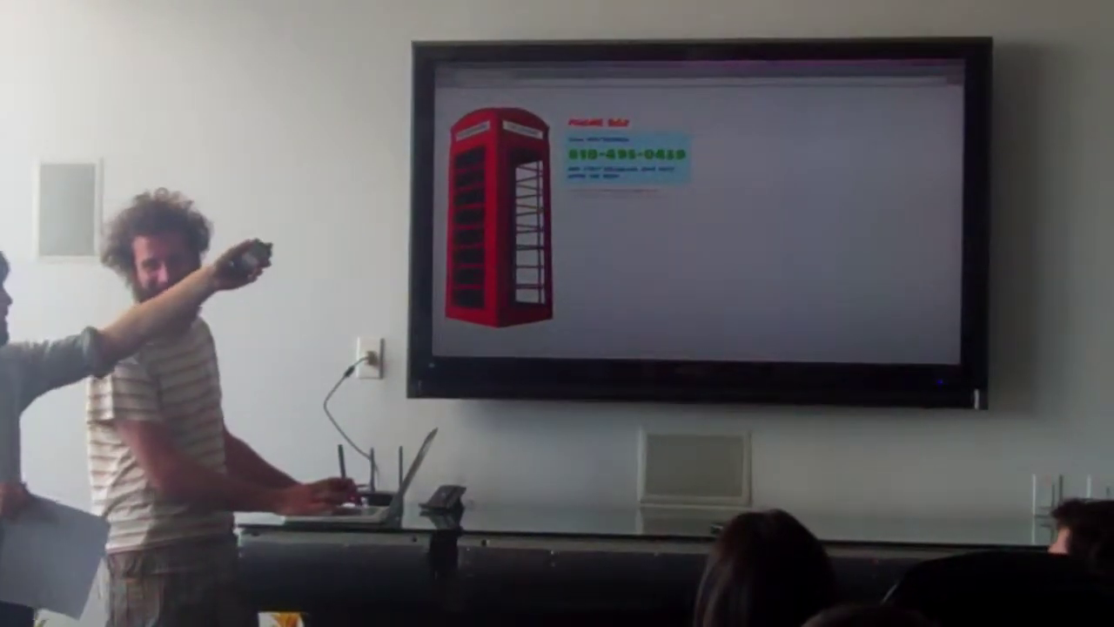
Switch to Mail and select the Phone Box email with the red phone booth.
{"action": "key", "text": "super+Tab"}
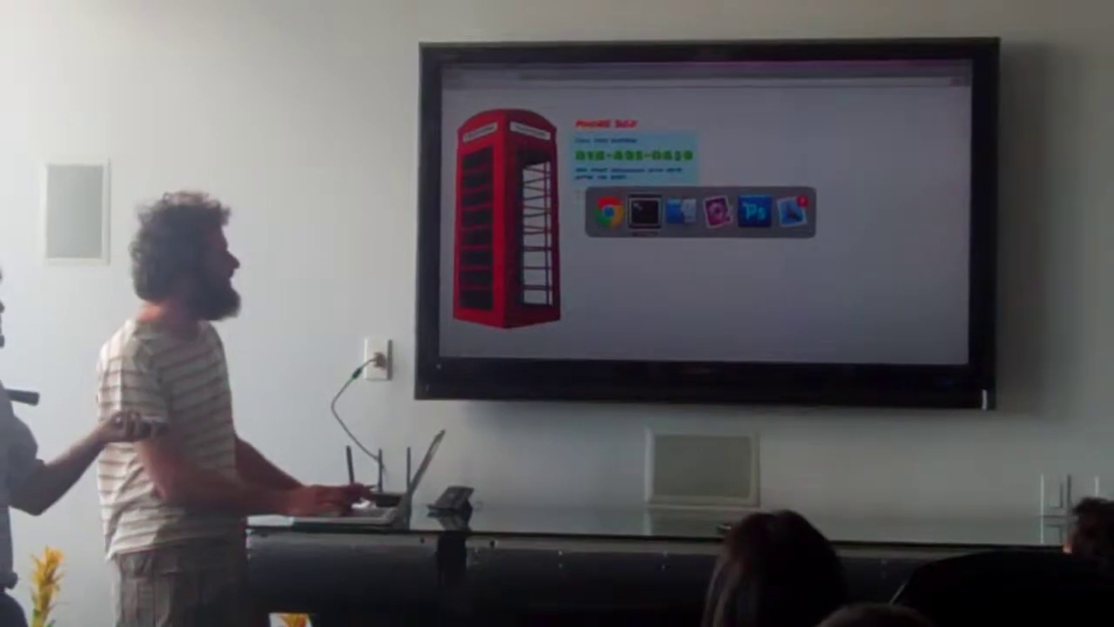
{"action": "key", "text": "super+Tab"}
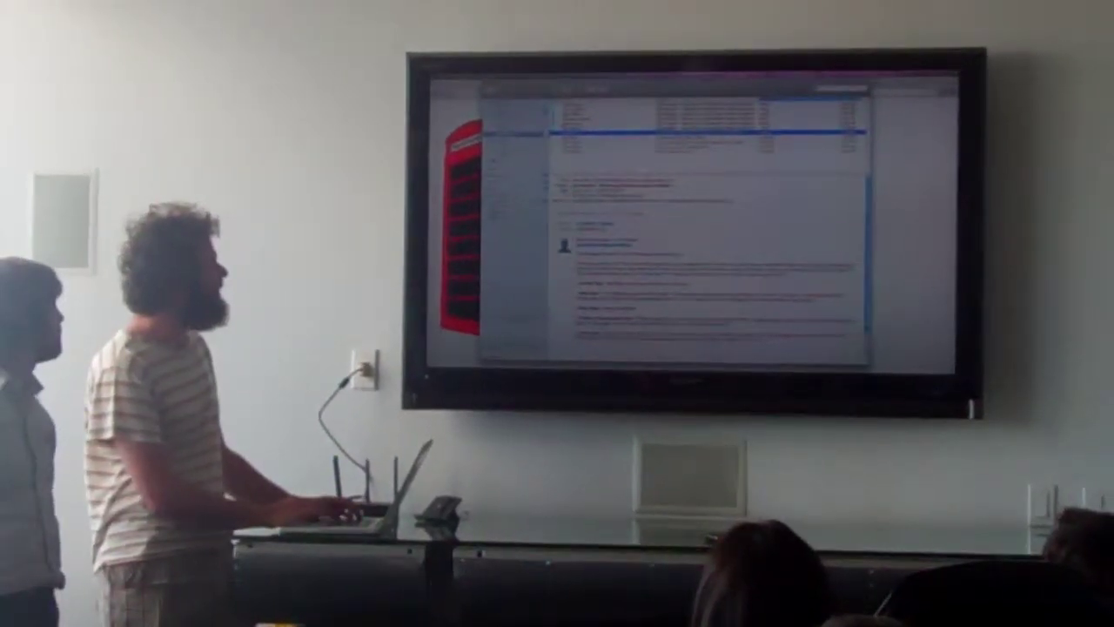
{"action": "key", "text": "Down"}
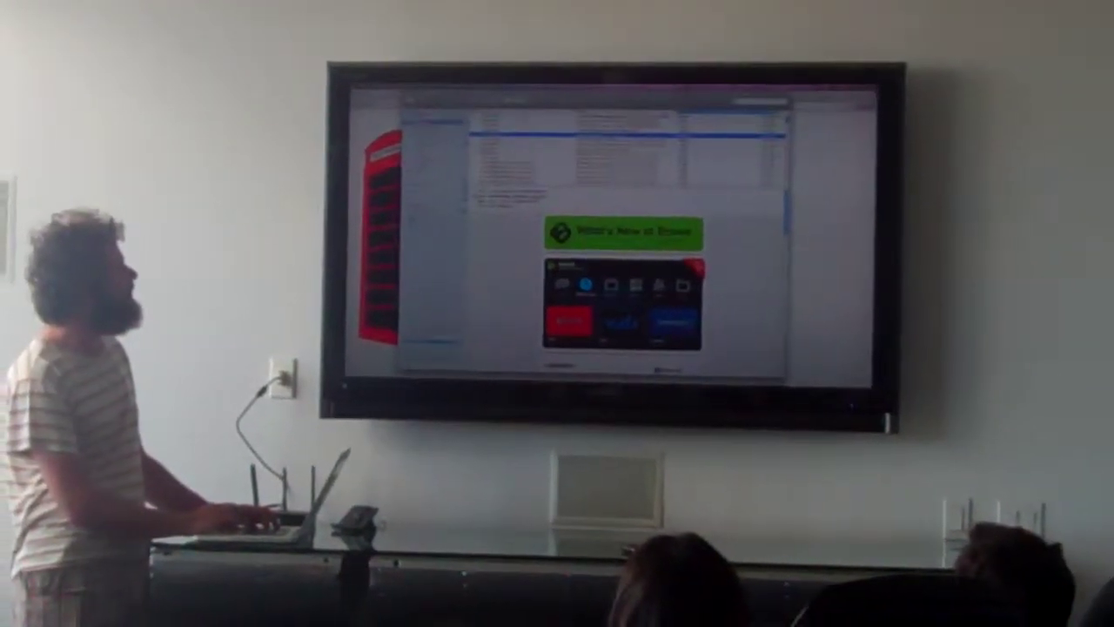
{"action": "key", "text": "Up"}
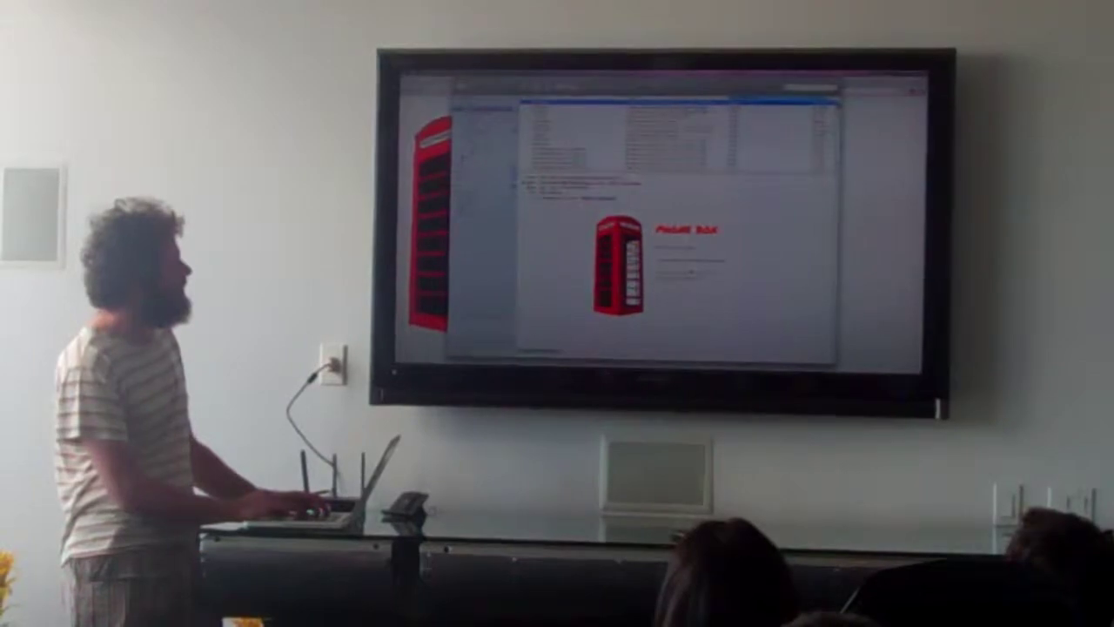